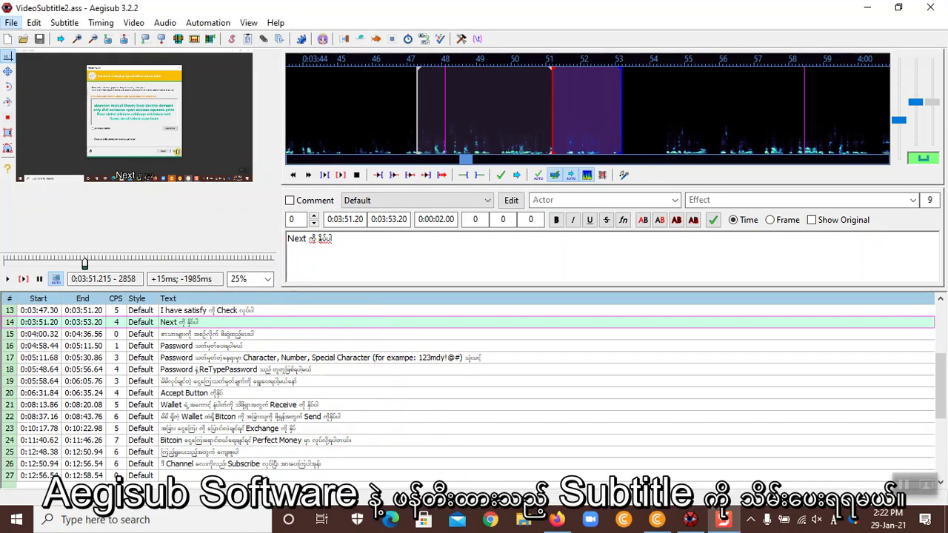
Save the subtitles to the Desktop as VideoSubtitle2 in Advanced Substation Alpha (*.ass) format, replacing the existing file
click(11, 23)
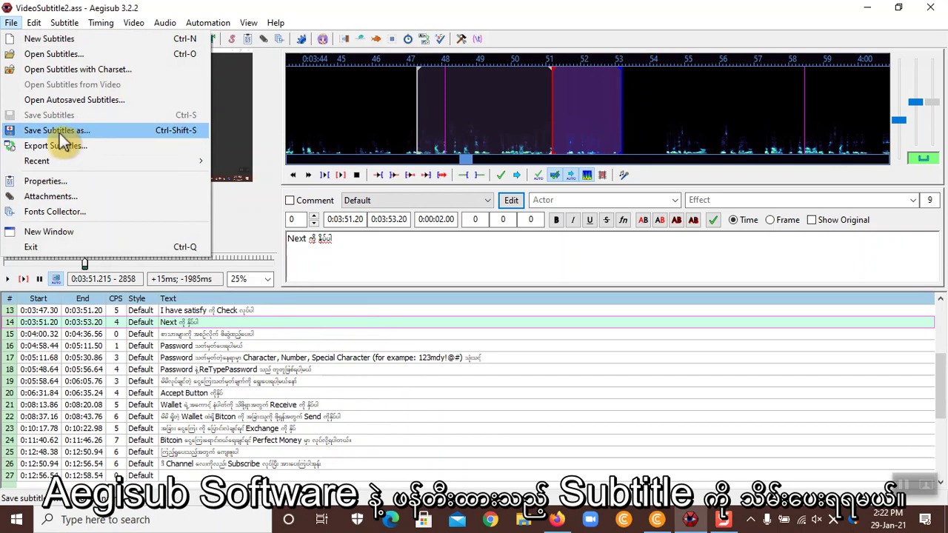
click(83, 133)
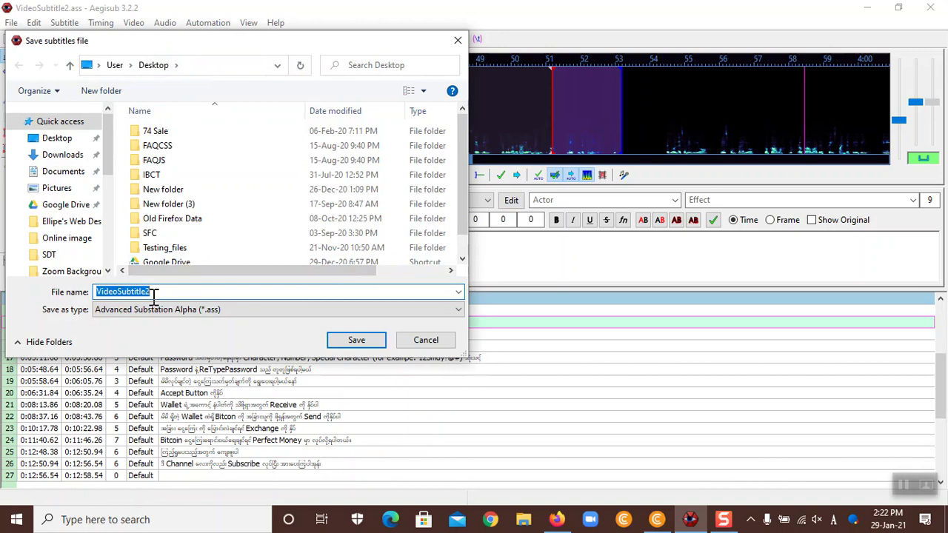
click(357, 343)
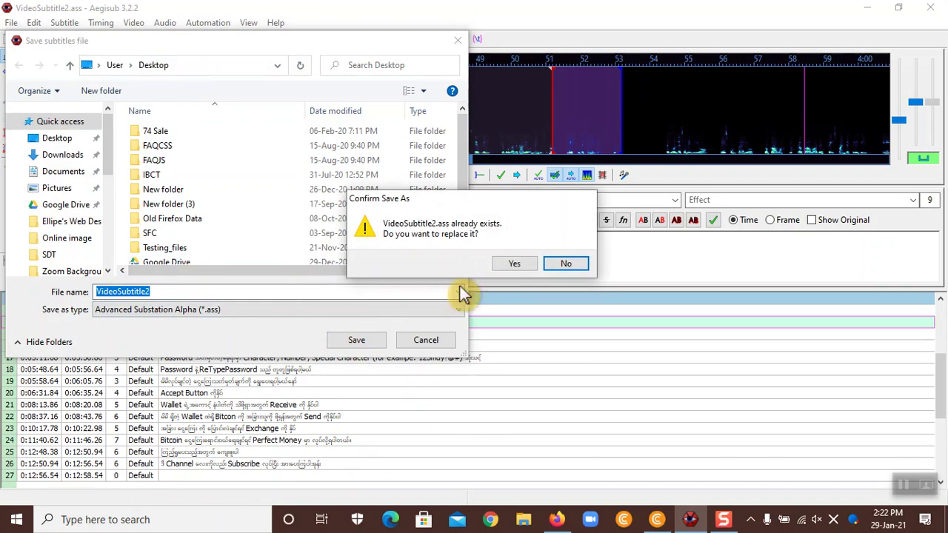
click(527, 265)
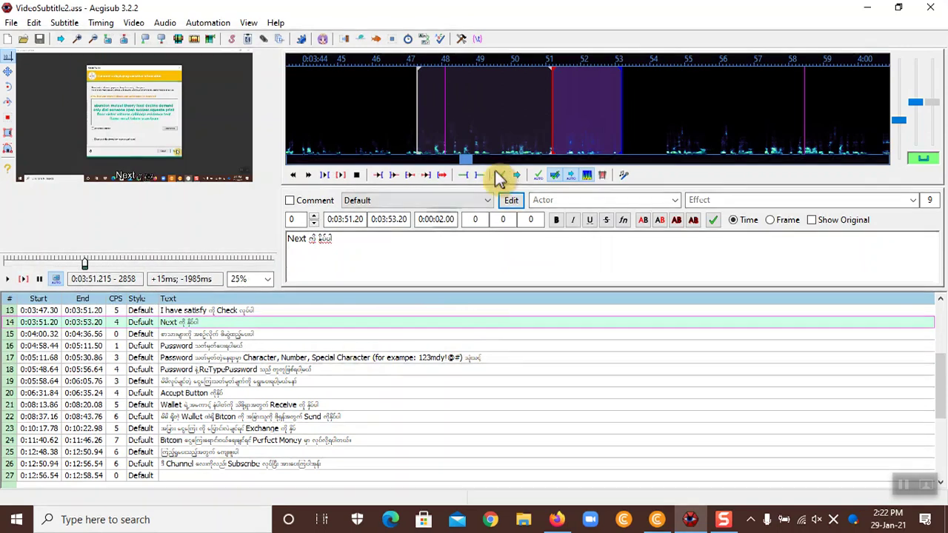
click(867, 8)
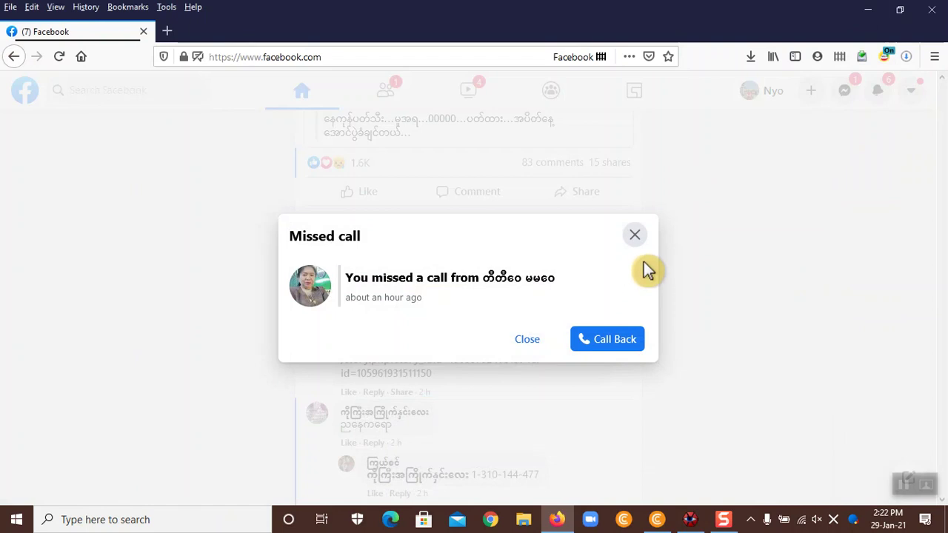
click(630, 239)
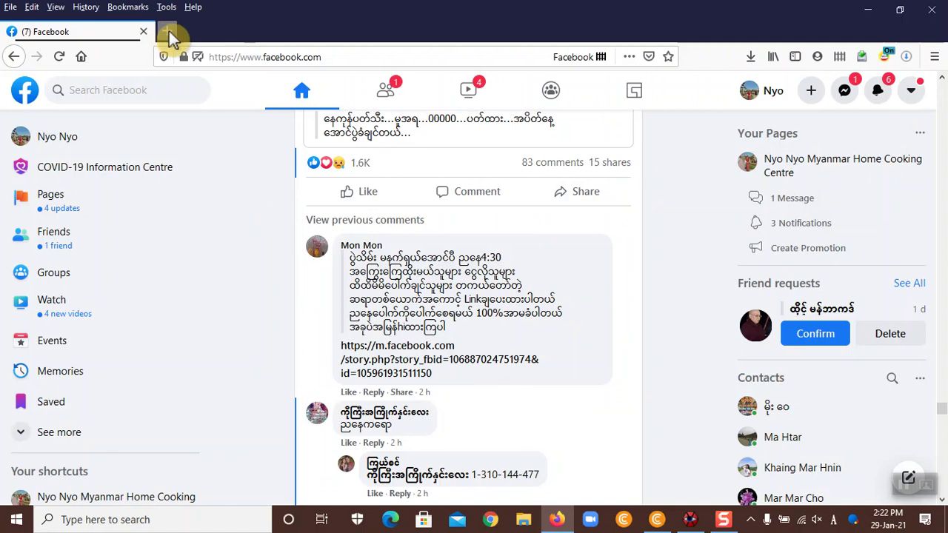
click(169, 32)
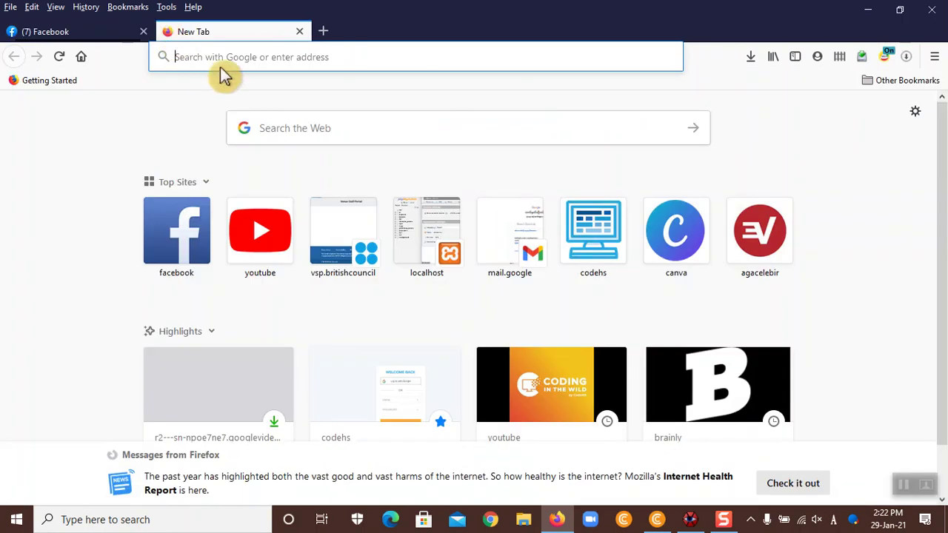
text(www)
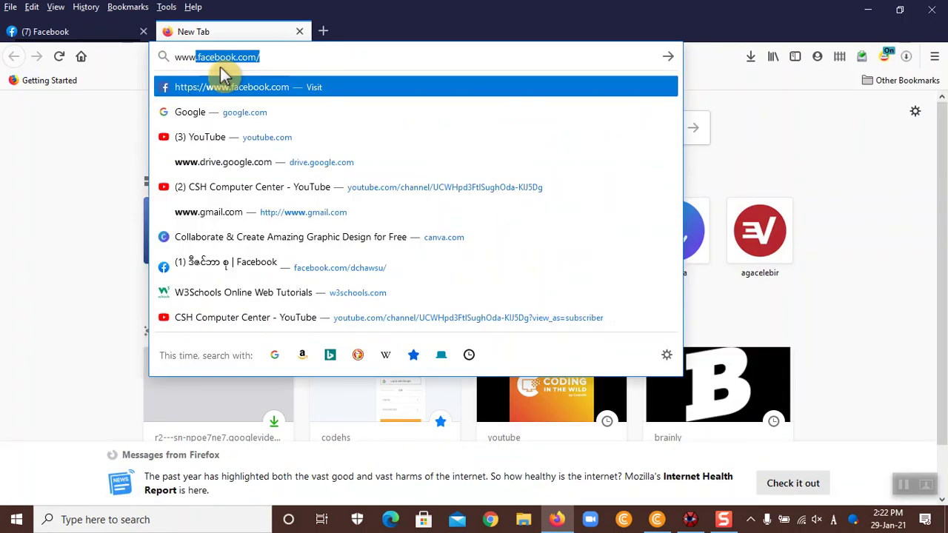
text(.google)
key(Return)
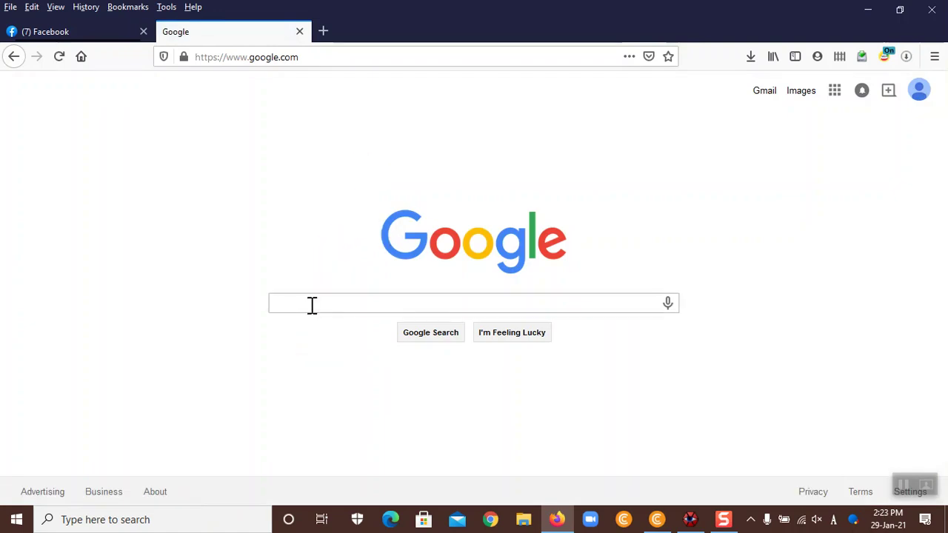
Search Google for "free download for handbrake" and open the handbrake.fr Downloads page
text(nd)
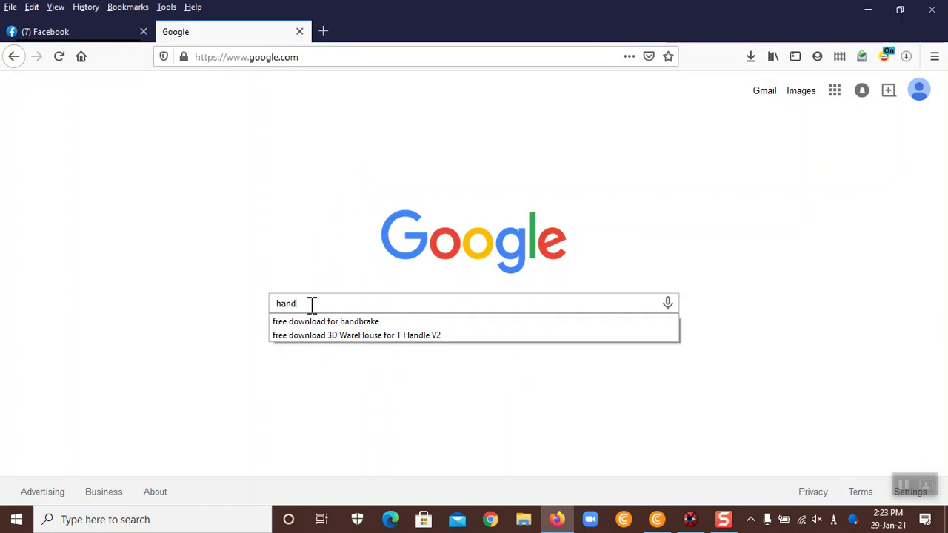
text(brake)
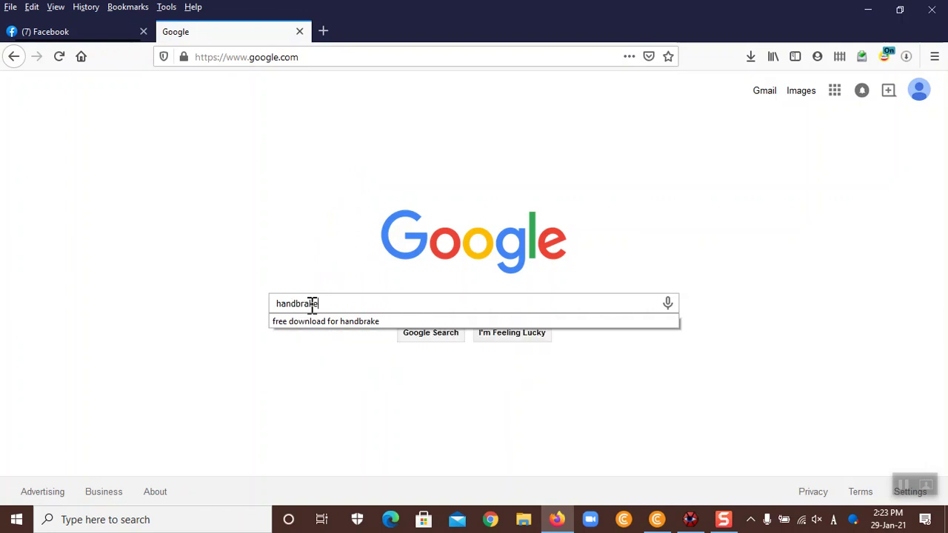
click(326, 322)
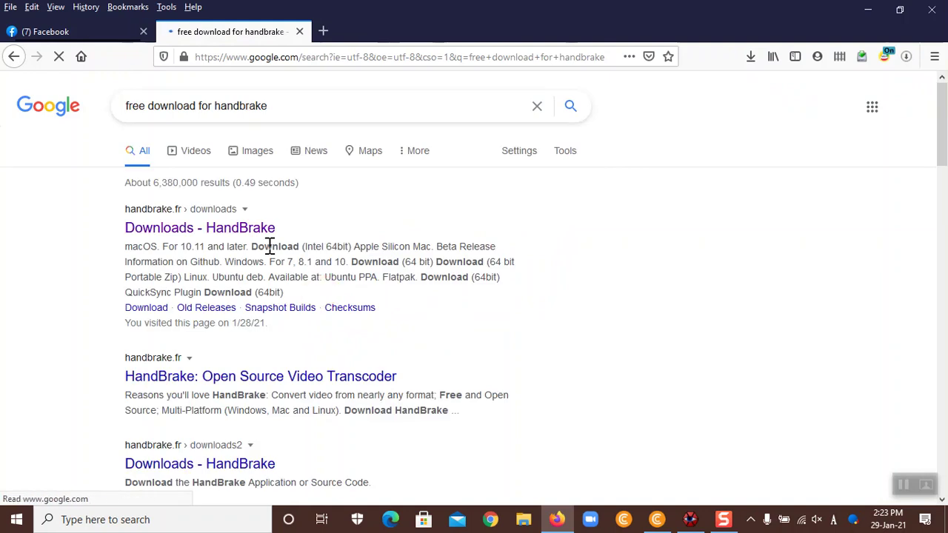
click(231, 232)
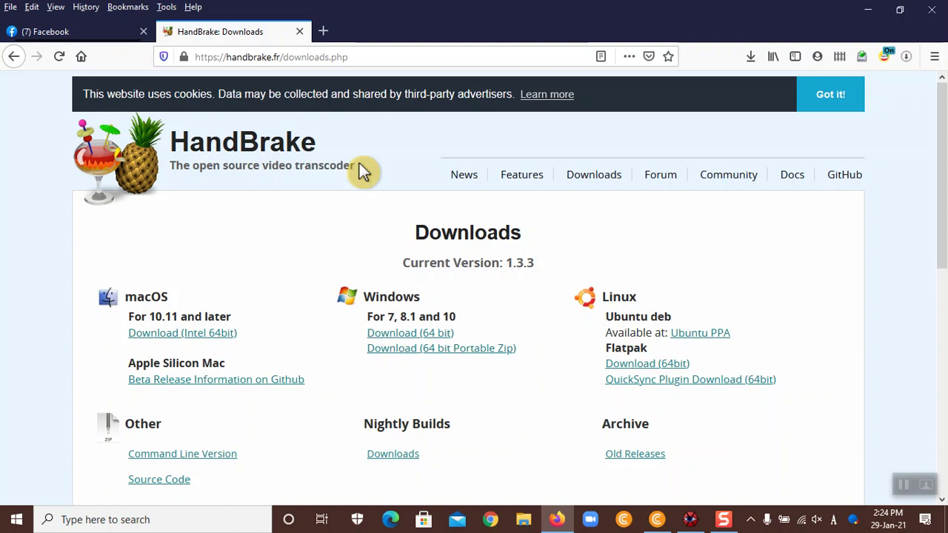
Leave Firefox and try to start the installed HandBrake app by searching Windows for "Ha"
click(871, 15)
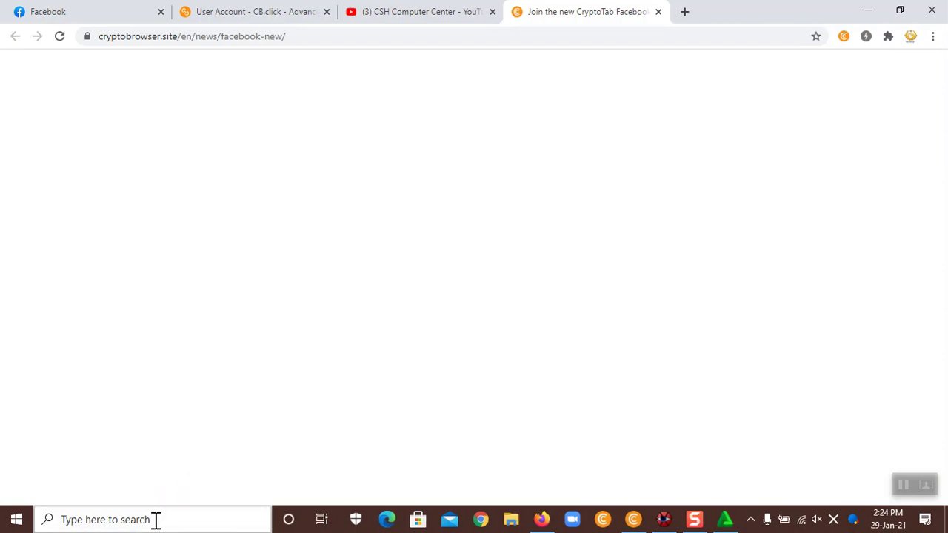
text(Ha)
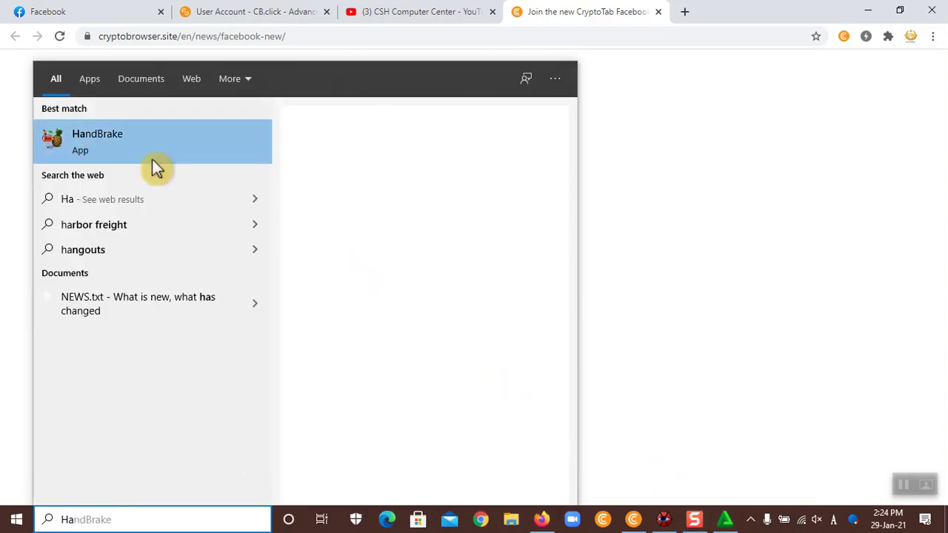
click(113, 147)
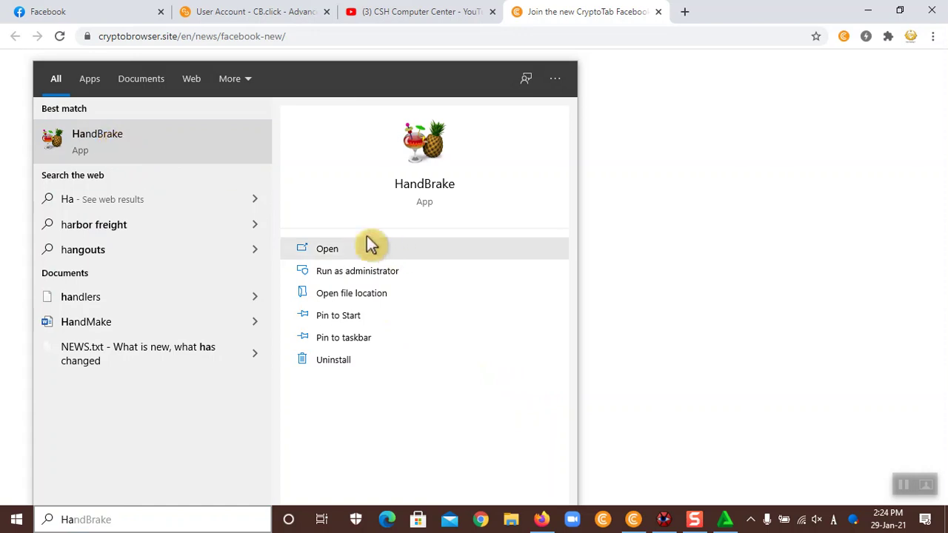
click(347, 251)
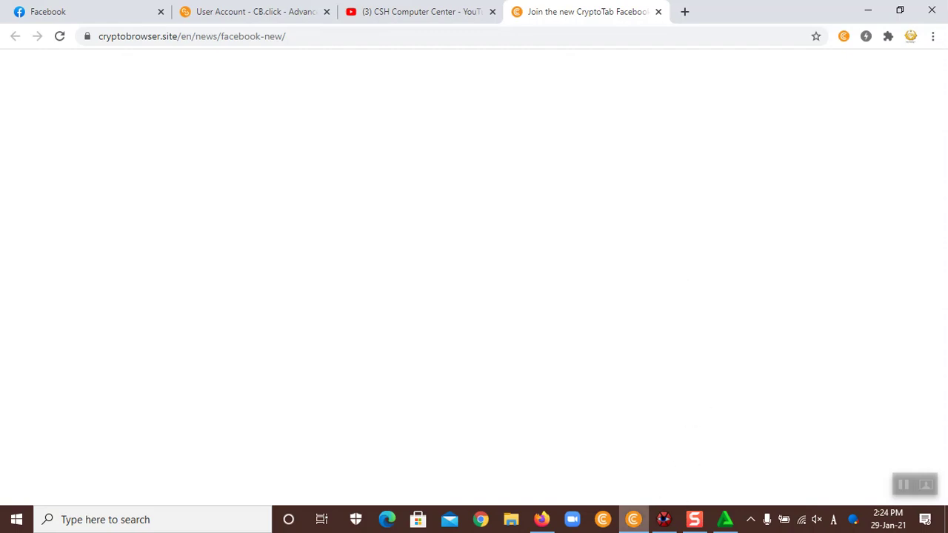
Start HandBrake and load the bitcoin video from the Zoom Background folder as a single-file source
mouse_move(662, 521)
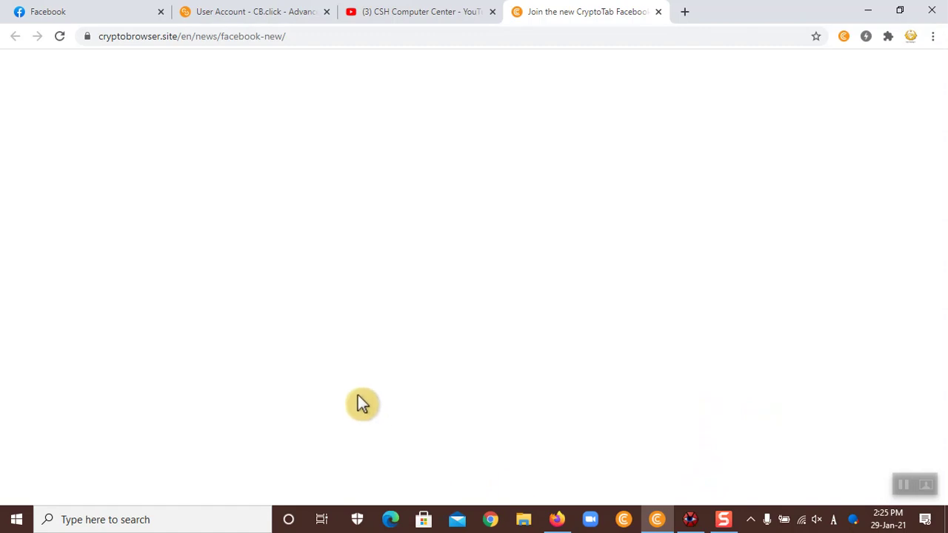
click(123, 519)
text(H)
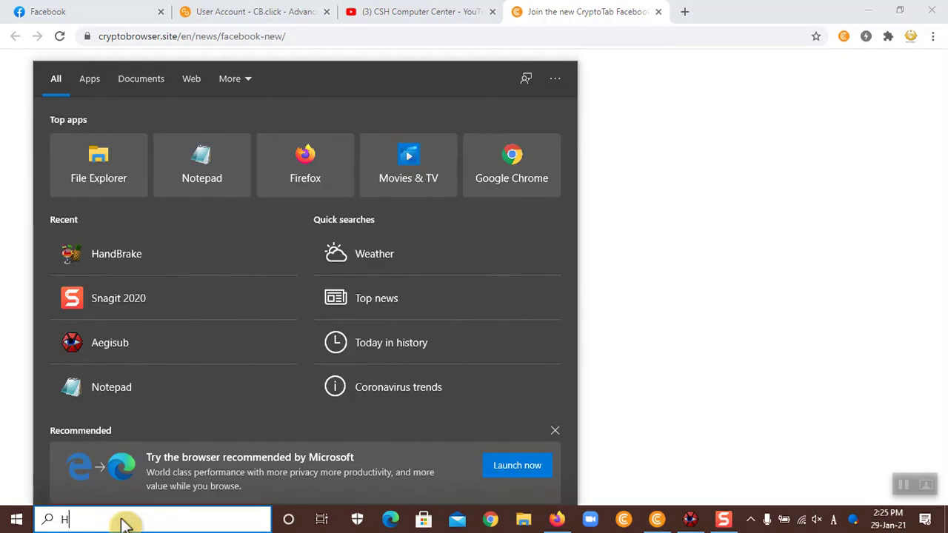
text(a)
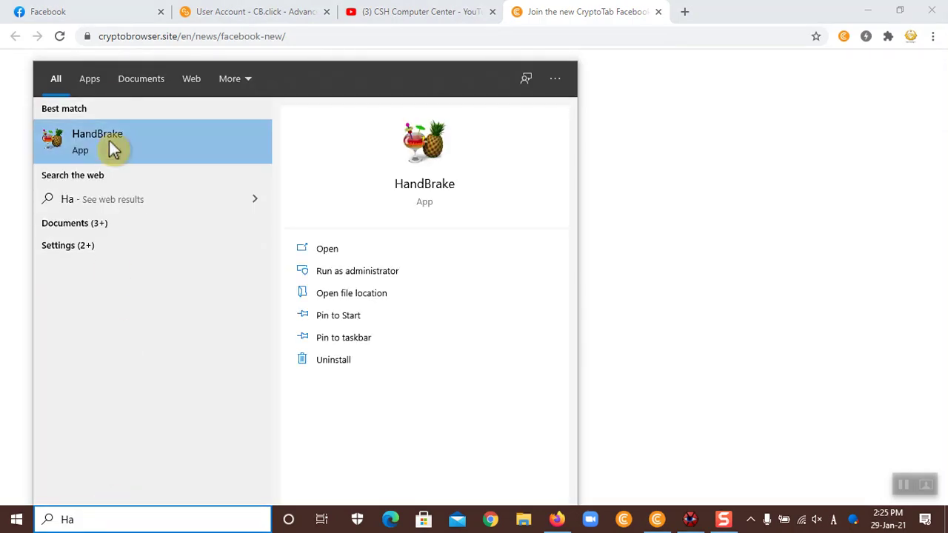
click(111, 148)
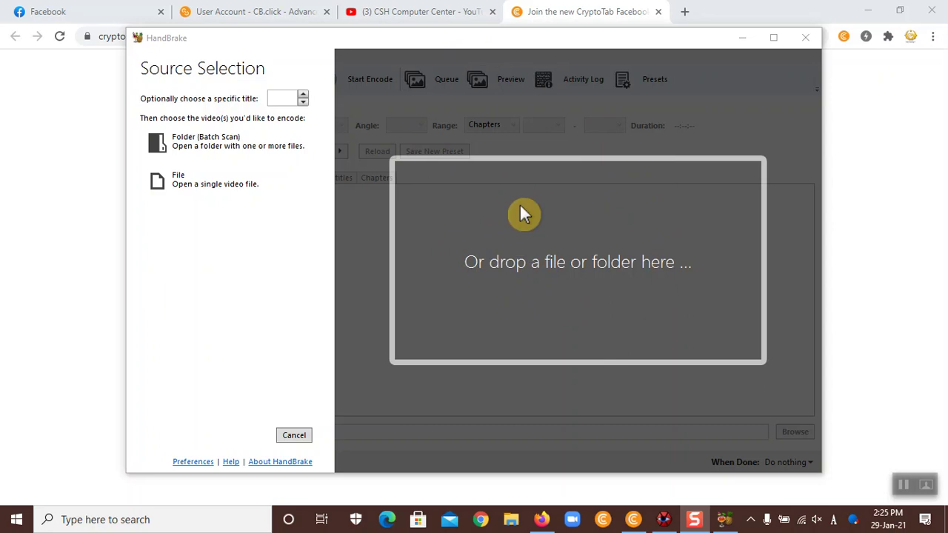
click(201, 183)
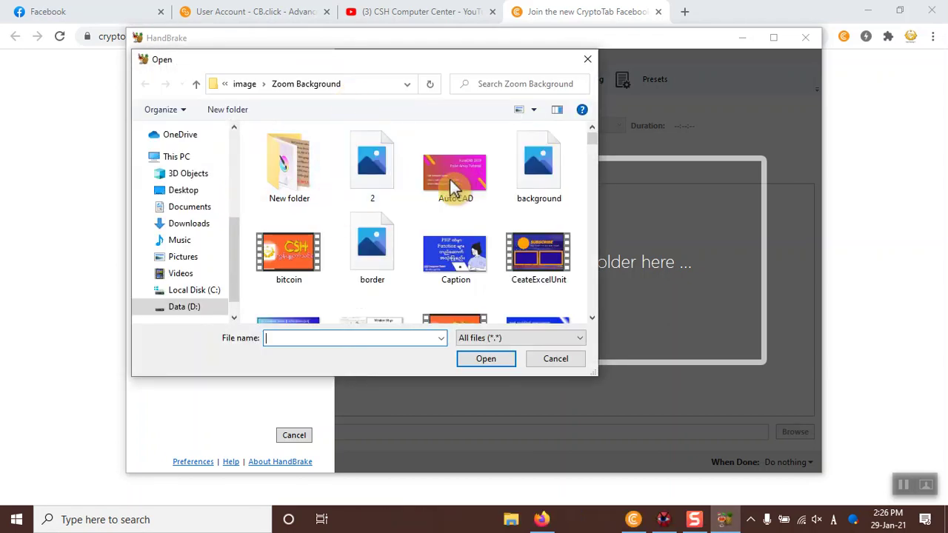
double_click(301, 266)
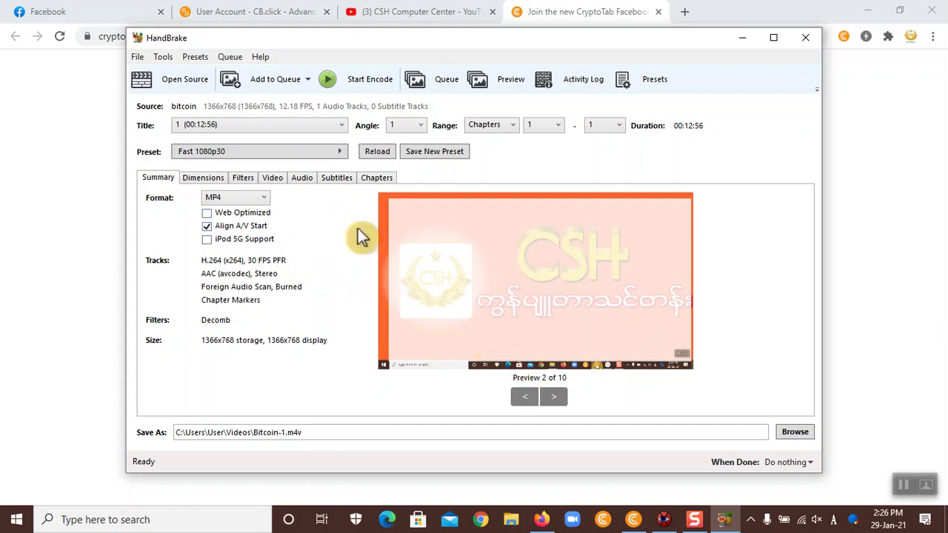
Import the VideoSubtitle2 file from the Desktop as a subtitle track for the video
click(334, 177)
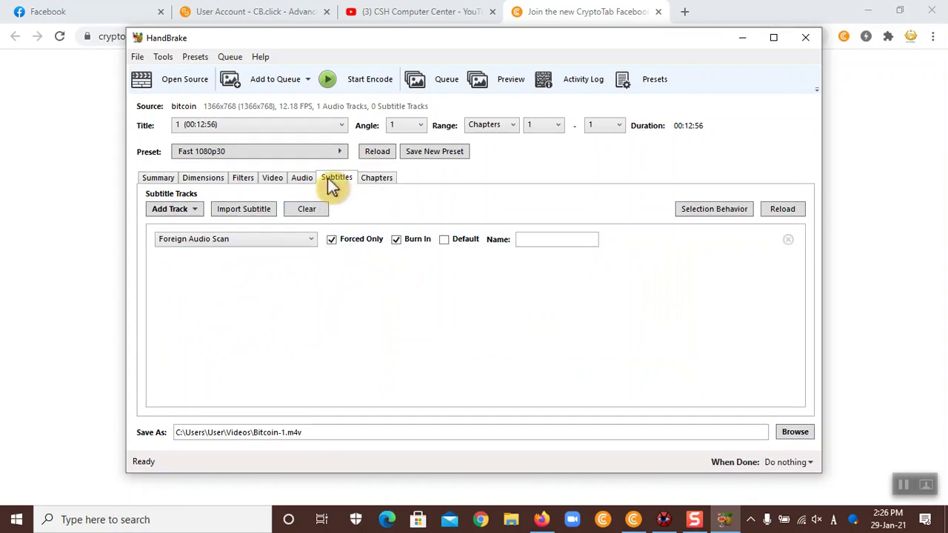
click(259, 210)
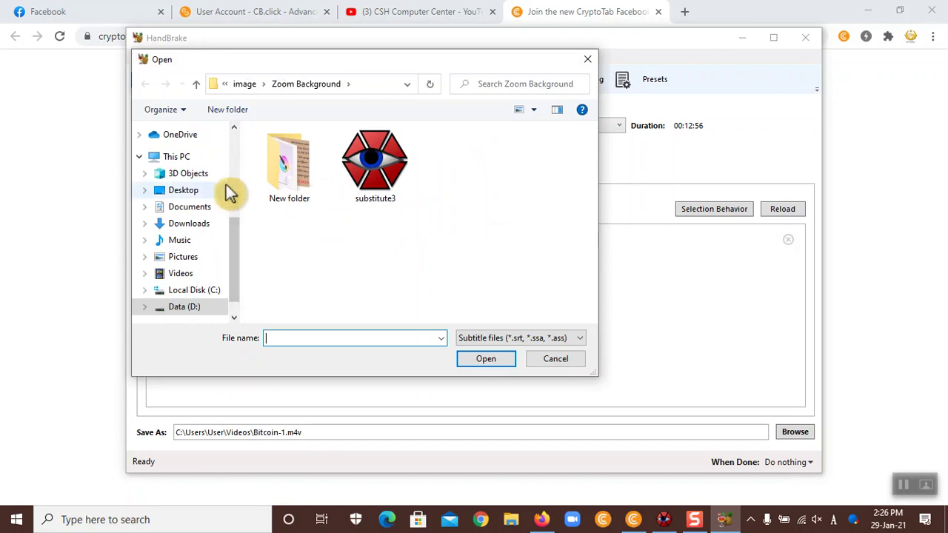
click(190, 192)
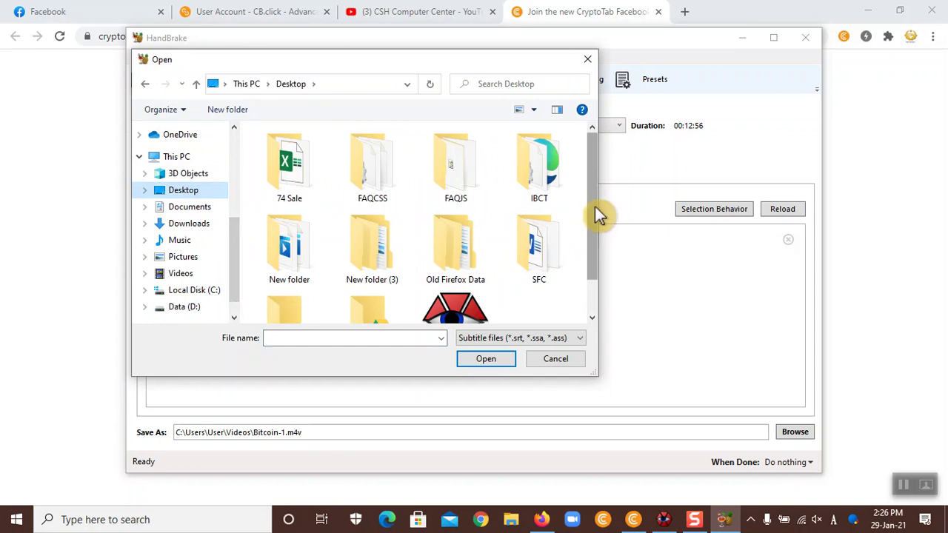
drag(593, 205, 592, 265)
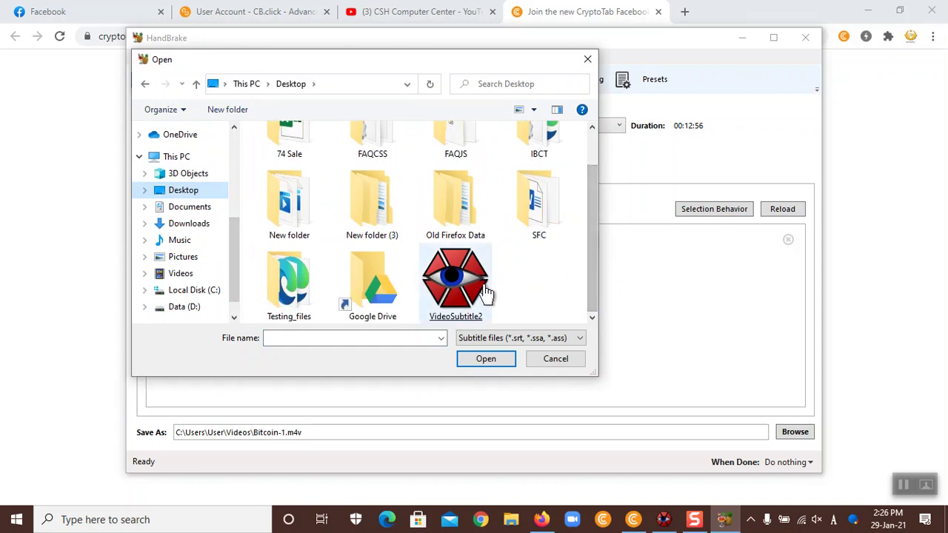
click(457, 284)
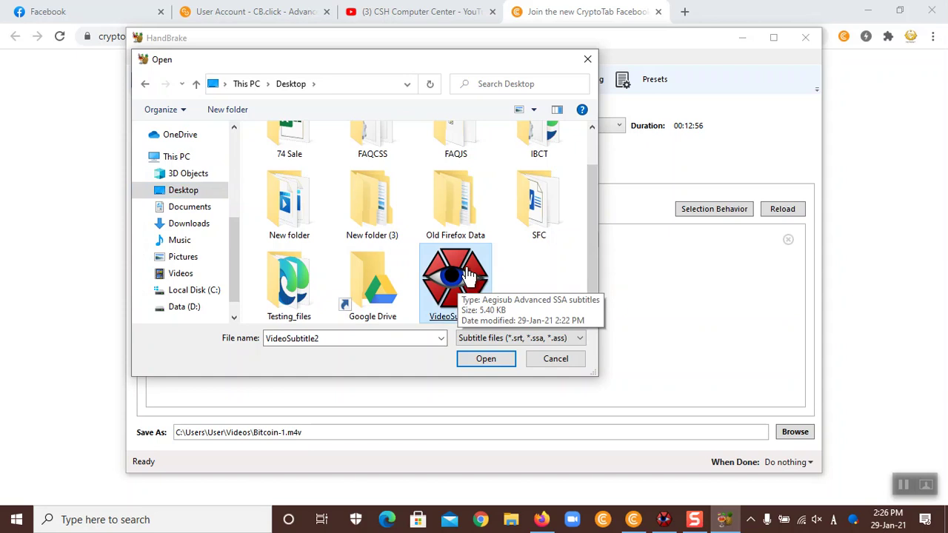
double_click(468, 274)
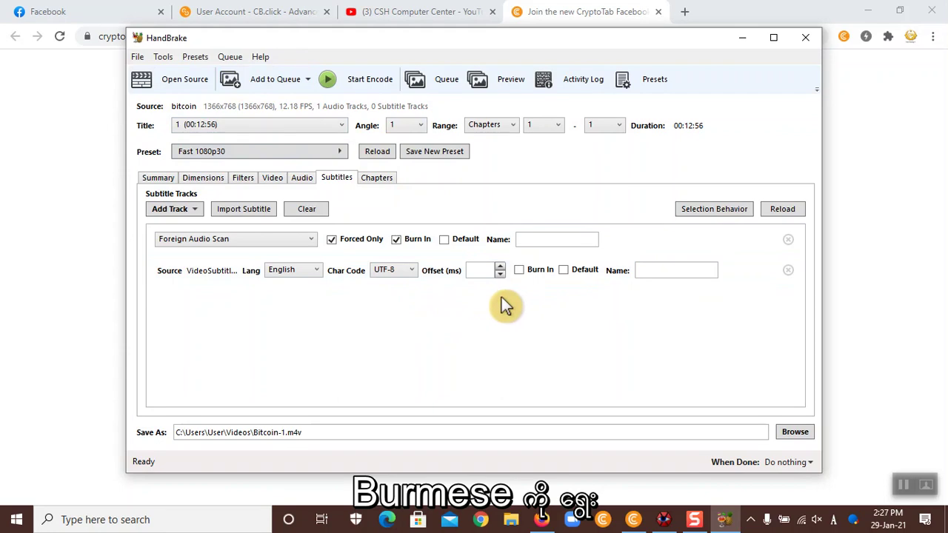
Set the imported VideoSubtitle2 track's language to Burmese and enable Burn In for it
click(316, 269)
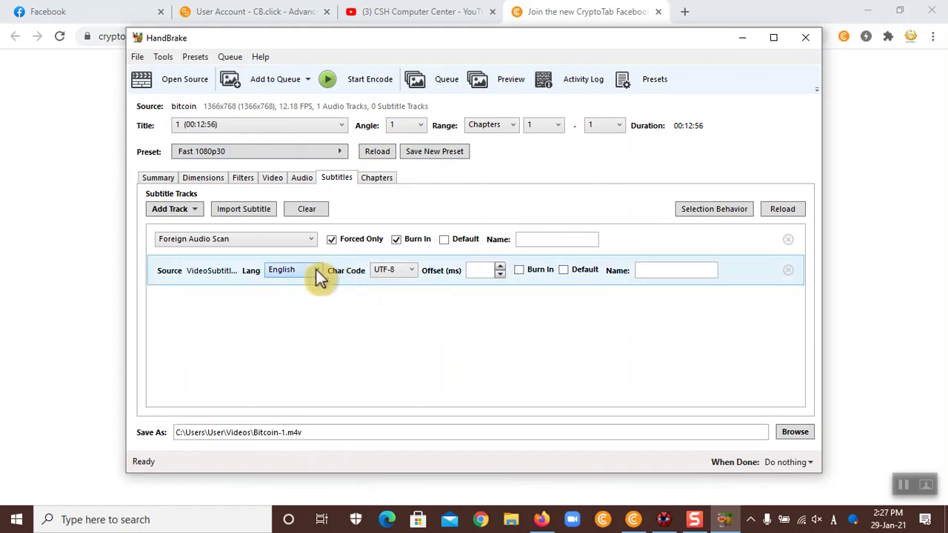
click(316, 269)
click(316, 270)
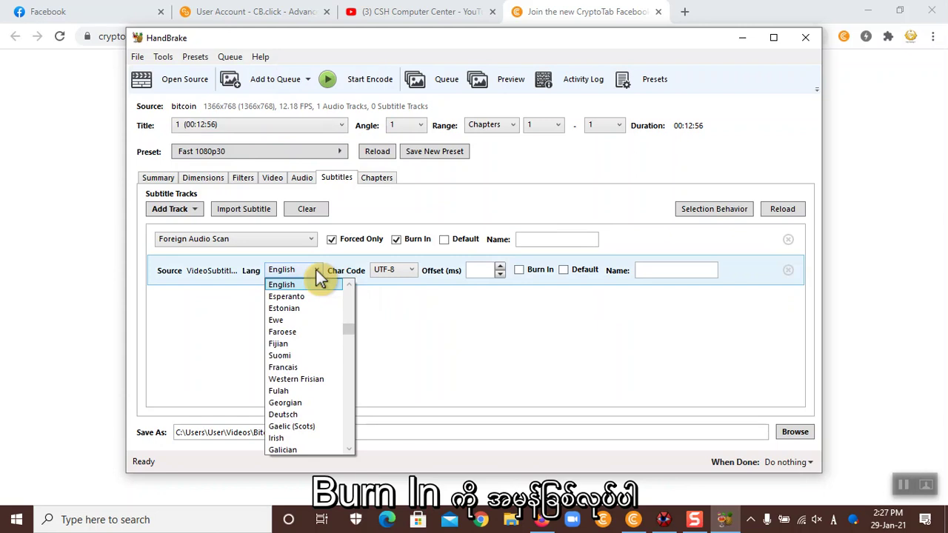
scroll(316, 270, up, 8)
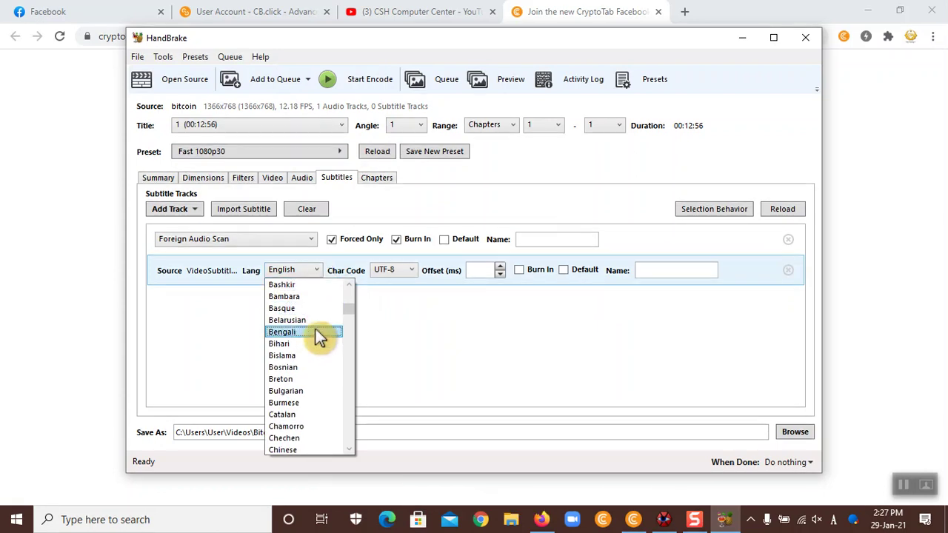
click(312, 402)
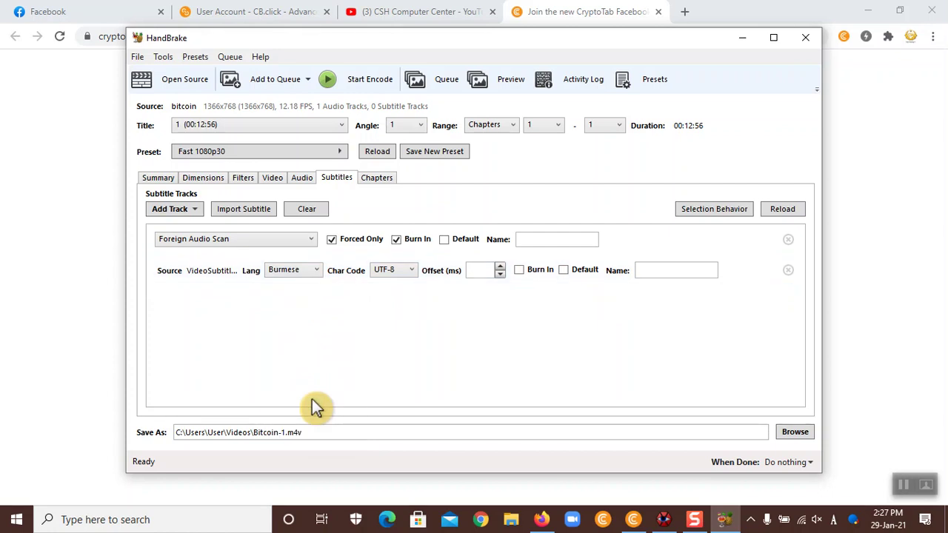
click(520, 271)
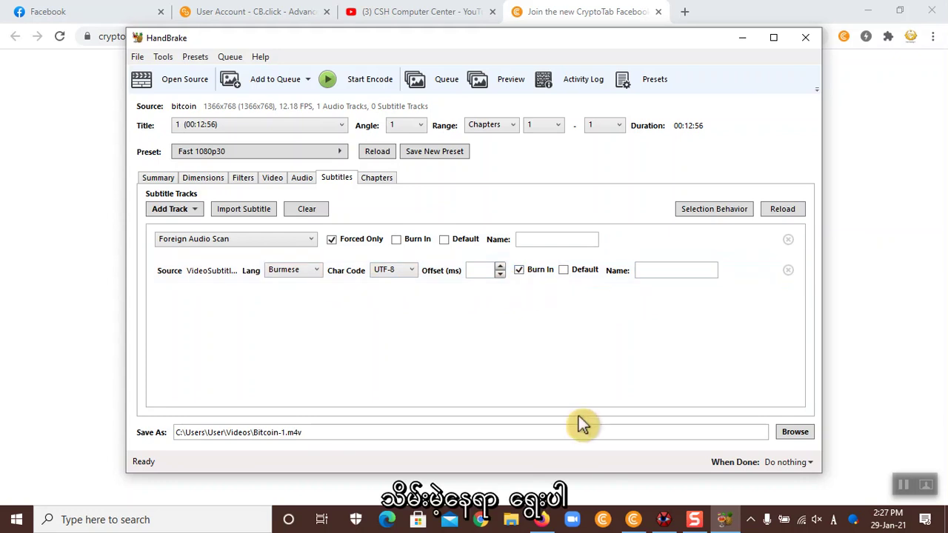
Set the output file name to BitcoinVideowithSubtile in the Videos folder, keeping the mp4 save type
click(795, 431)
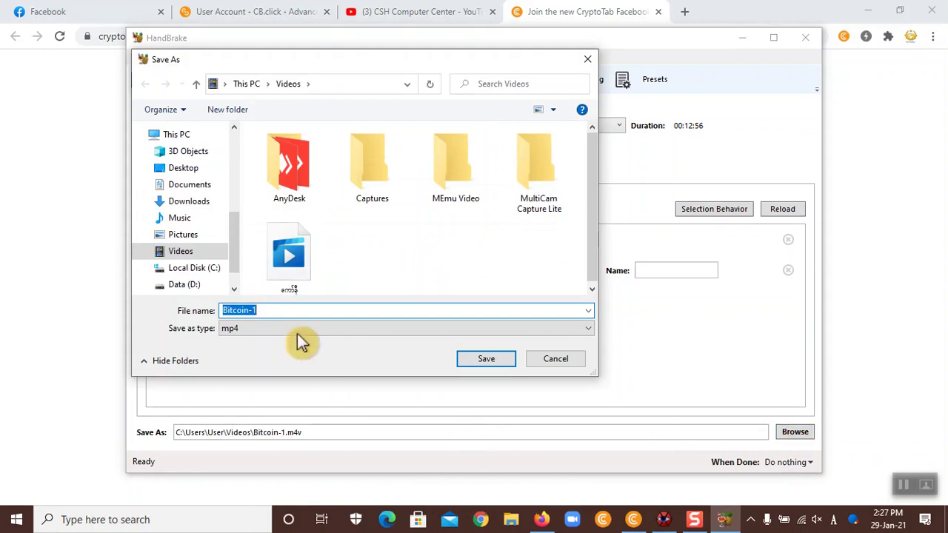
click(282, 310)
key(BackSpace)
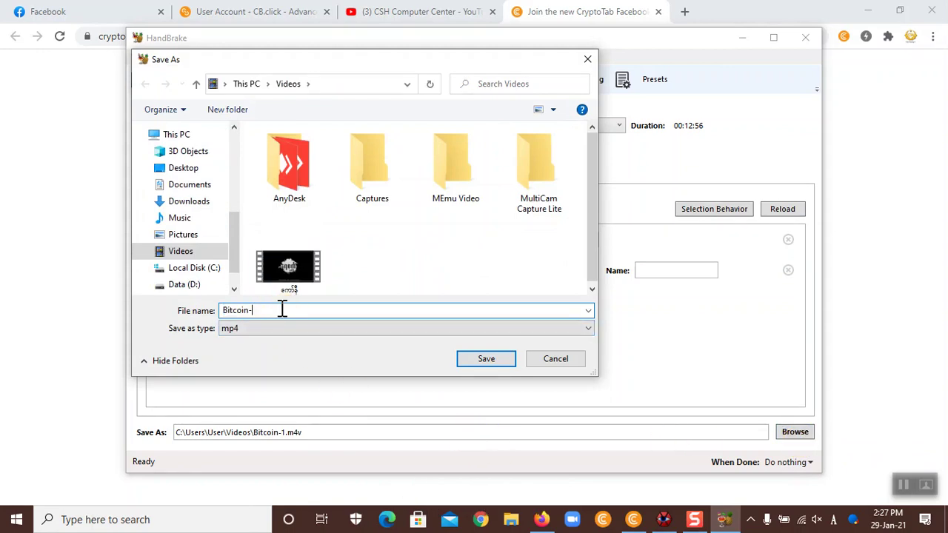
key(BackSpace)
text(VideowithSubtile)
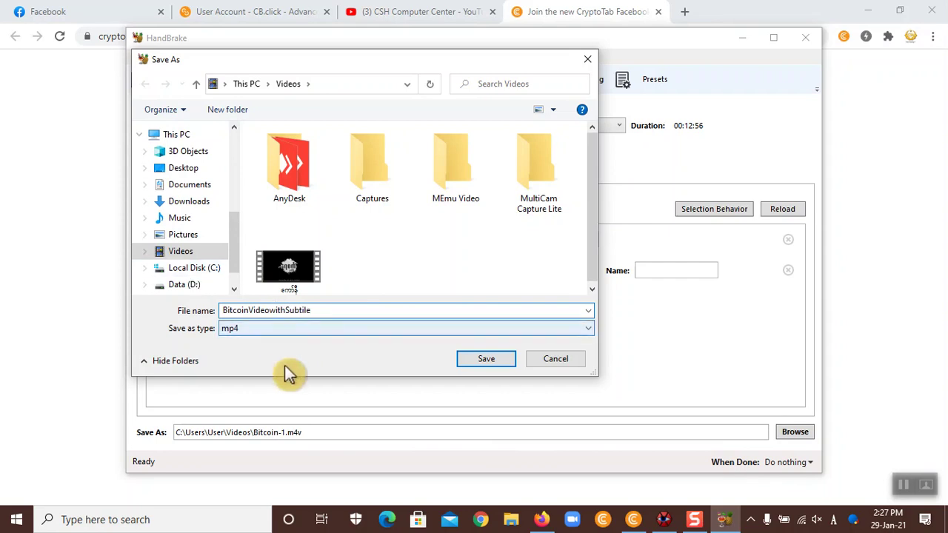
click(477, 359)
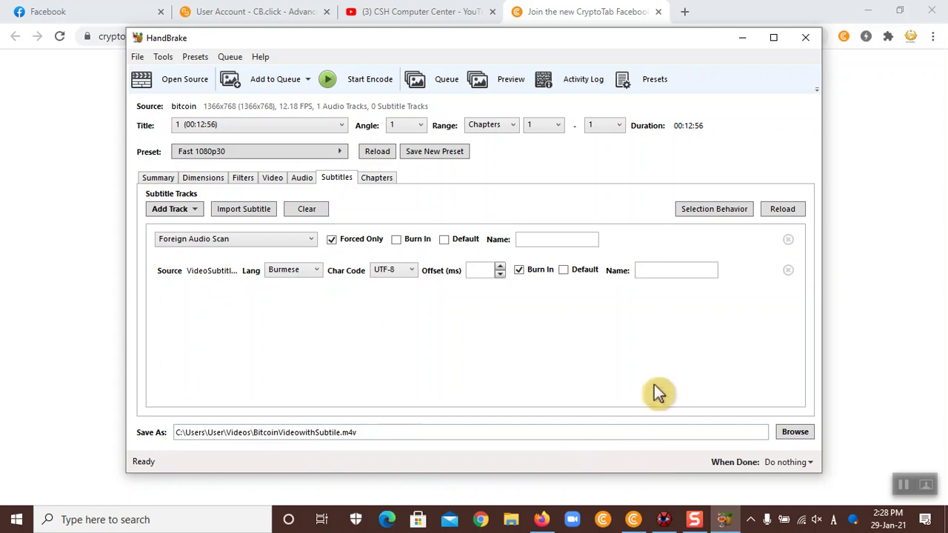
Start encoding the bitcoin video with its burned-in subtitles, continuing despite the low disk space in the destination directory
click(375, 83)
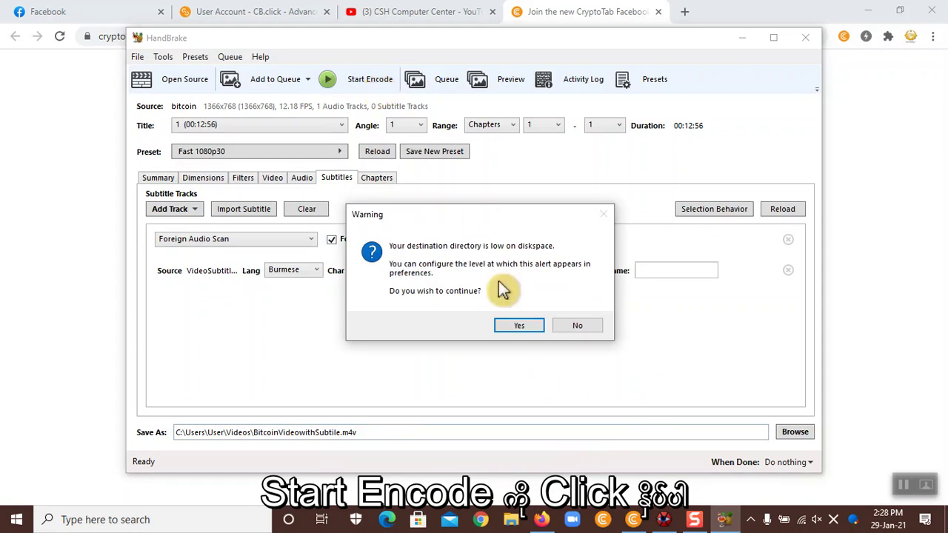
click(538, 324)
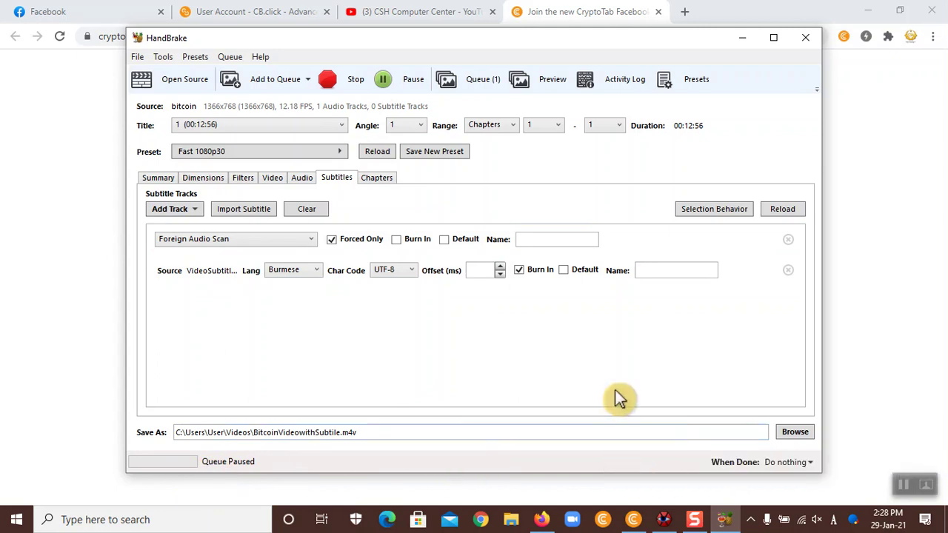
click(902, 478)
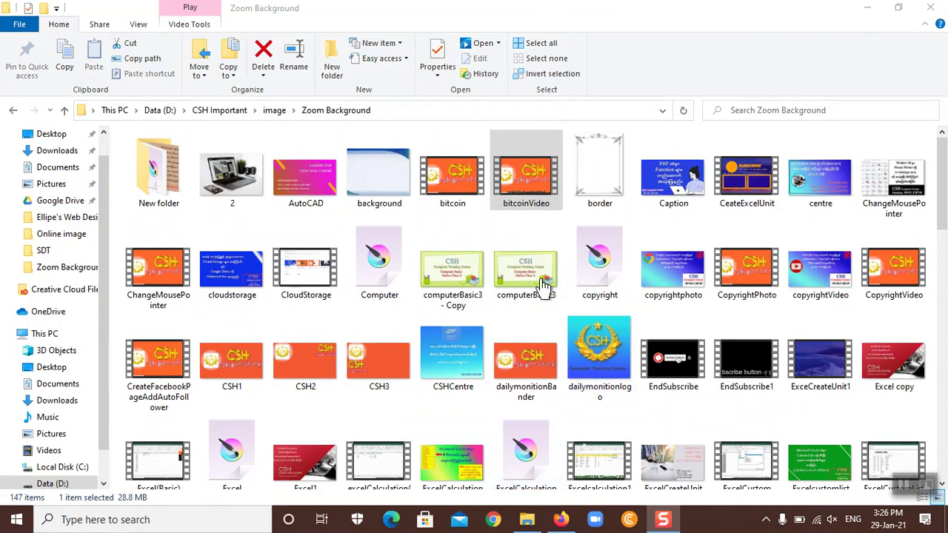